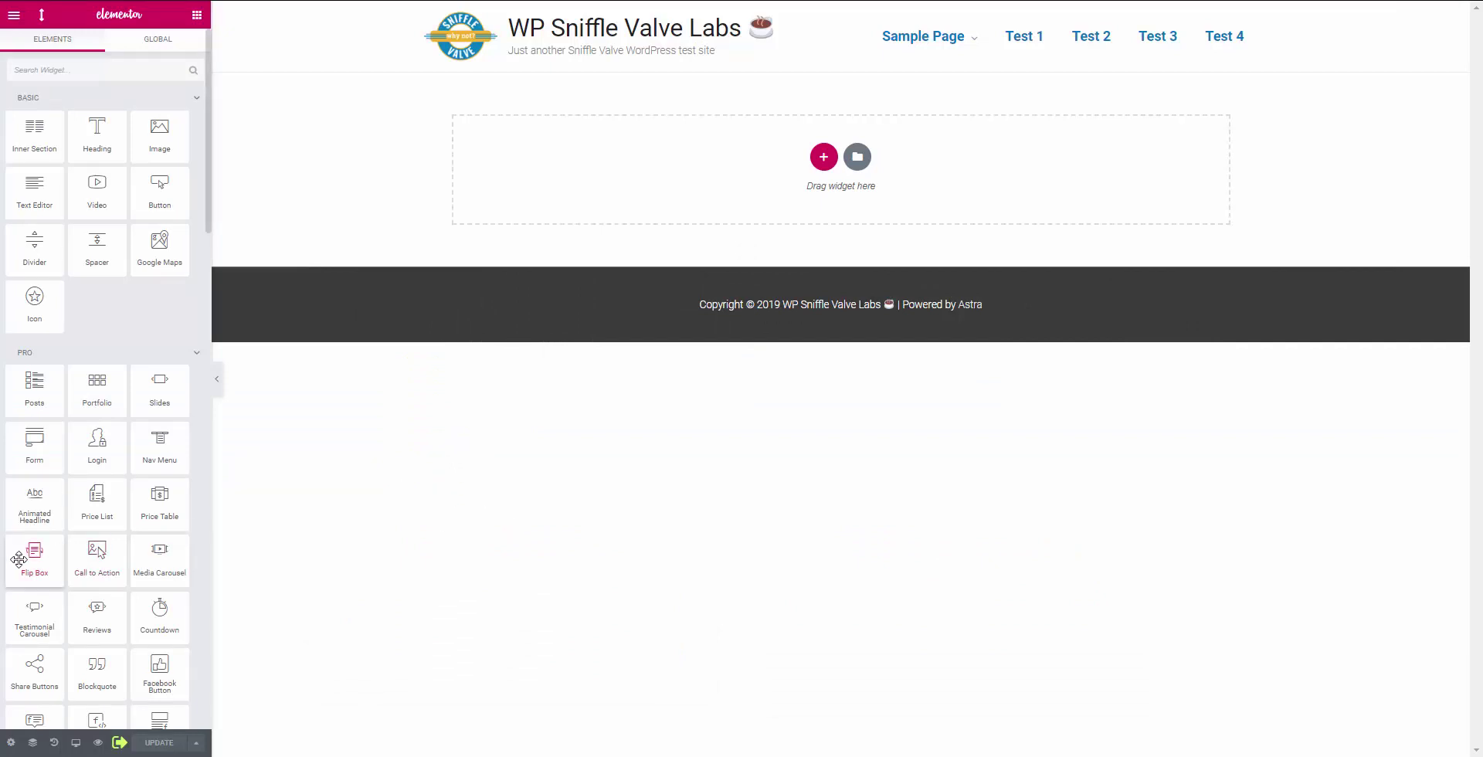
Drag a Flip Box widget from the Elements panel onto the empty page section.
mouse_move(18, 557)
mouse_down()
mouse_move(587, 231)
mouse_move(607, 198)
mouse_up()
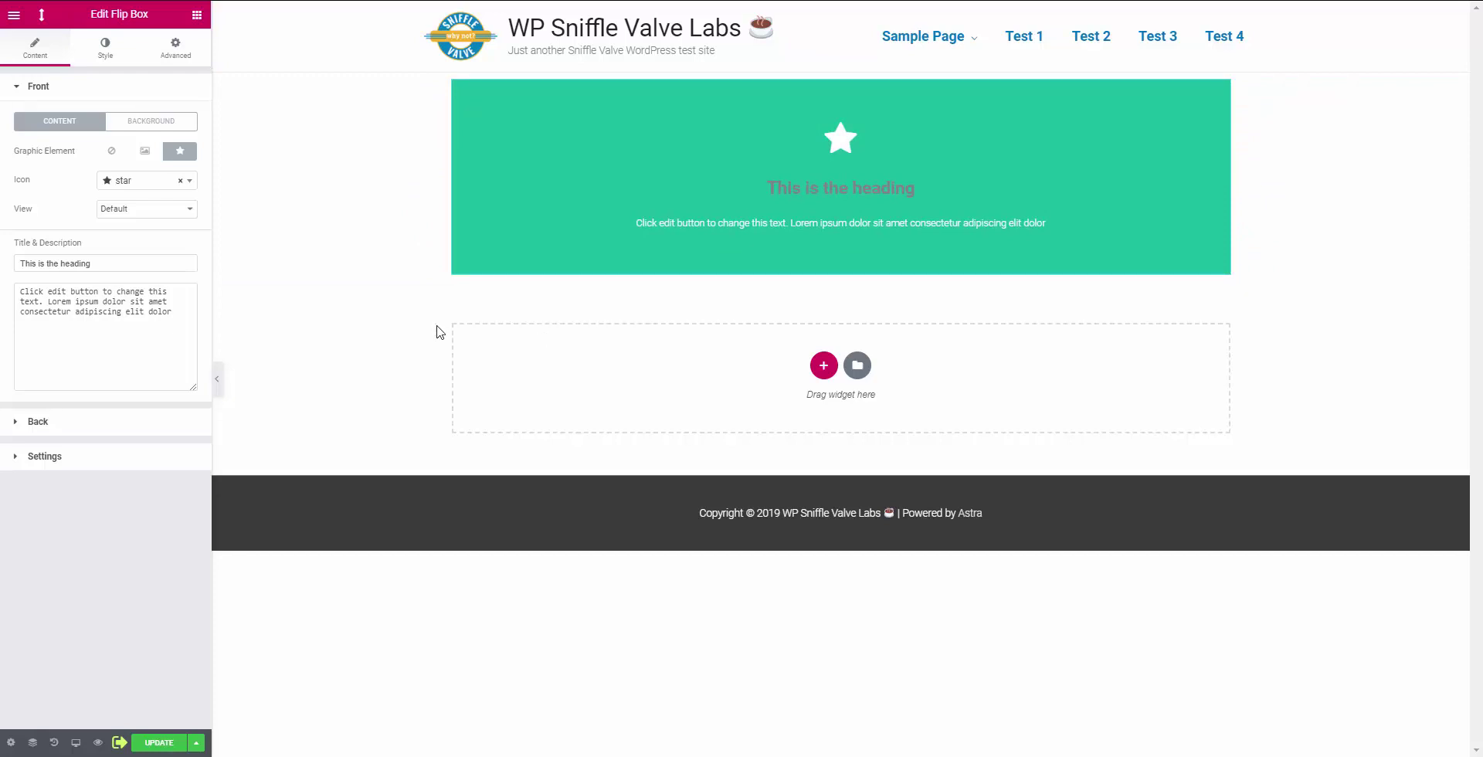
Paste an .elementor-flip-box__layer rule with 'transition: all .6s ease-in-out' into the Flip Box's Custom CSS.
click(177, 53)
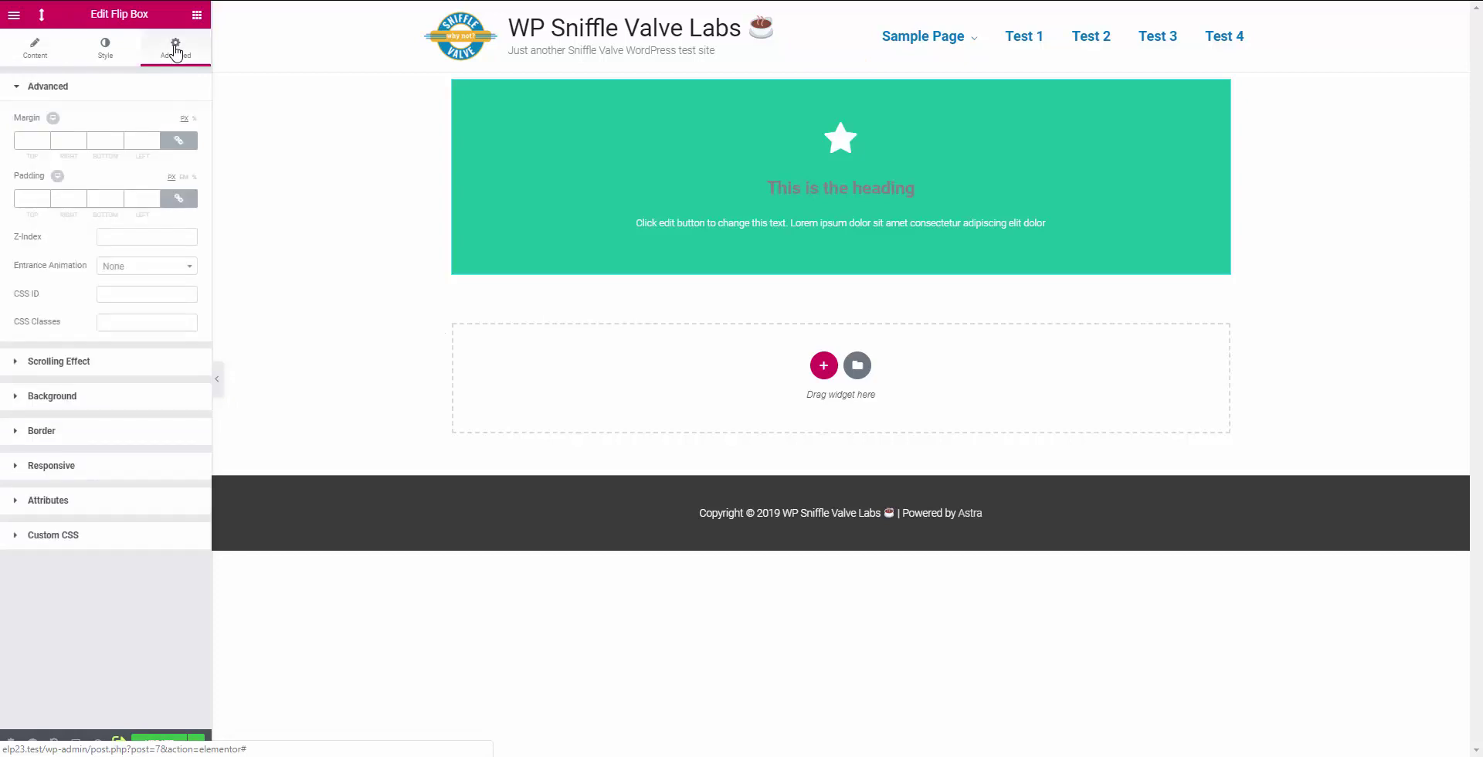
click(70, 533)
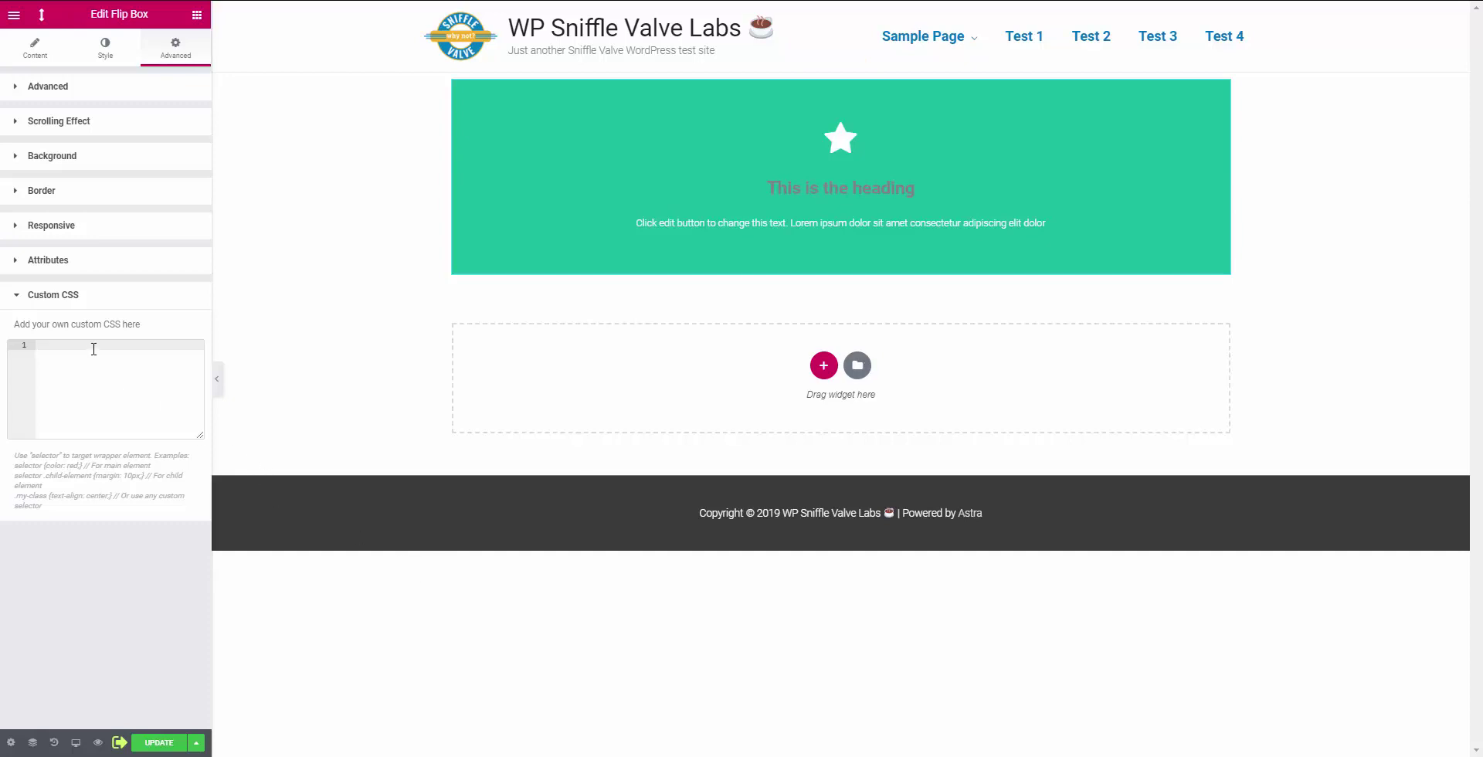
text(.elementor-flip-box__layer { 	transition: all .6s ease-in-out; })
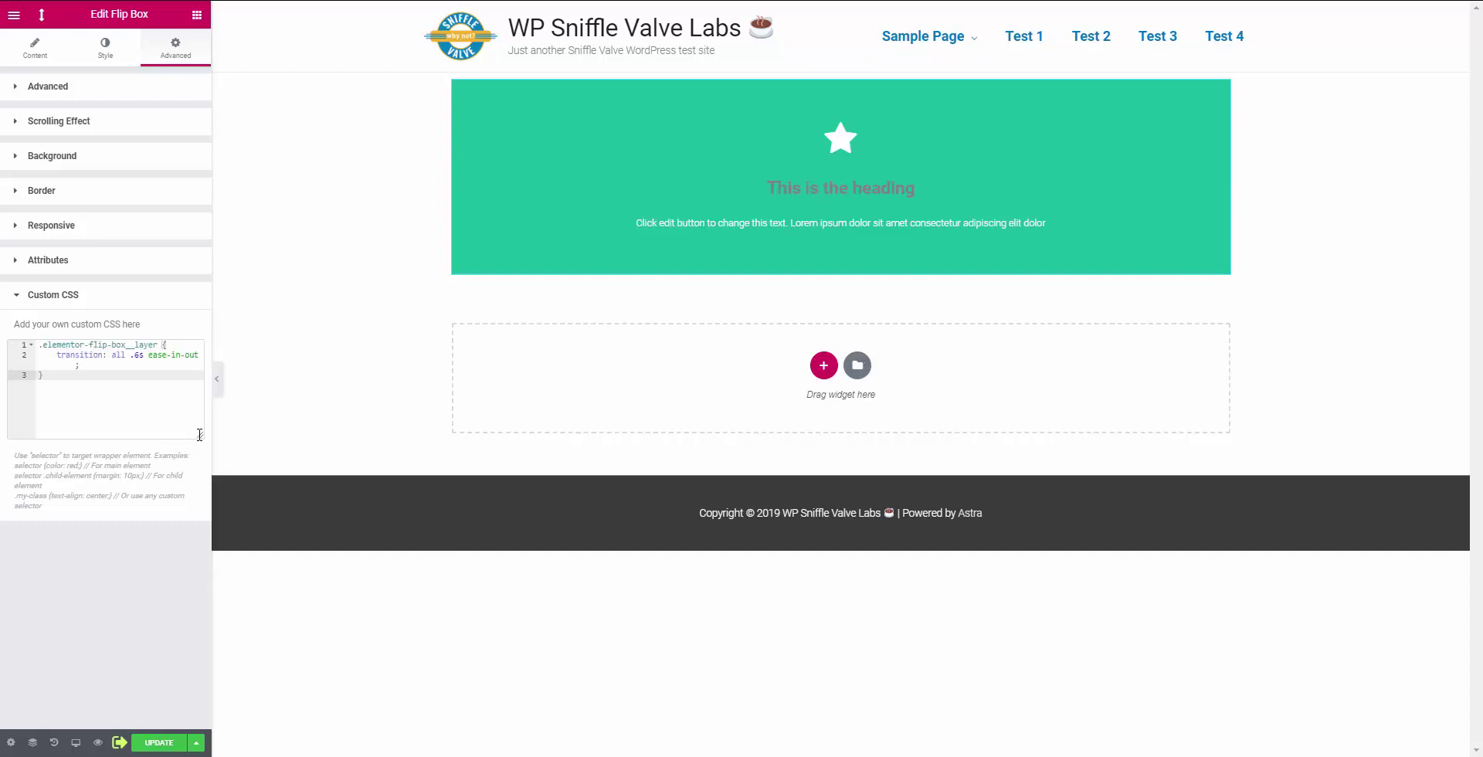
drag(213, 445, 274, 455)
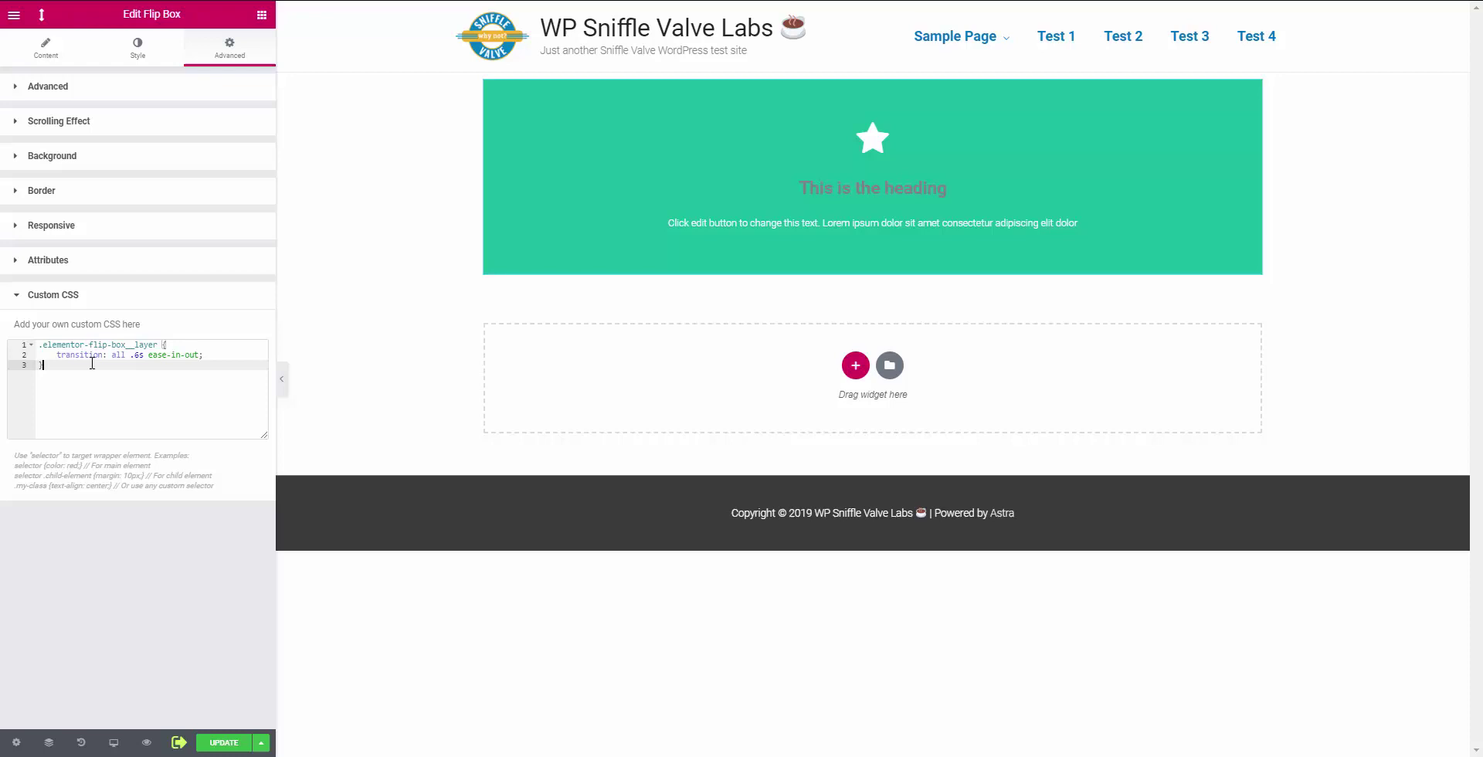
Change the .elementor-flip-box__layer transition duration on line 2 from .6s to .2s.
click(135, 356)
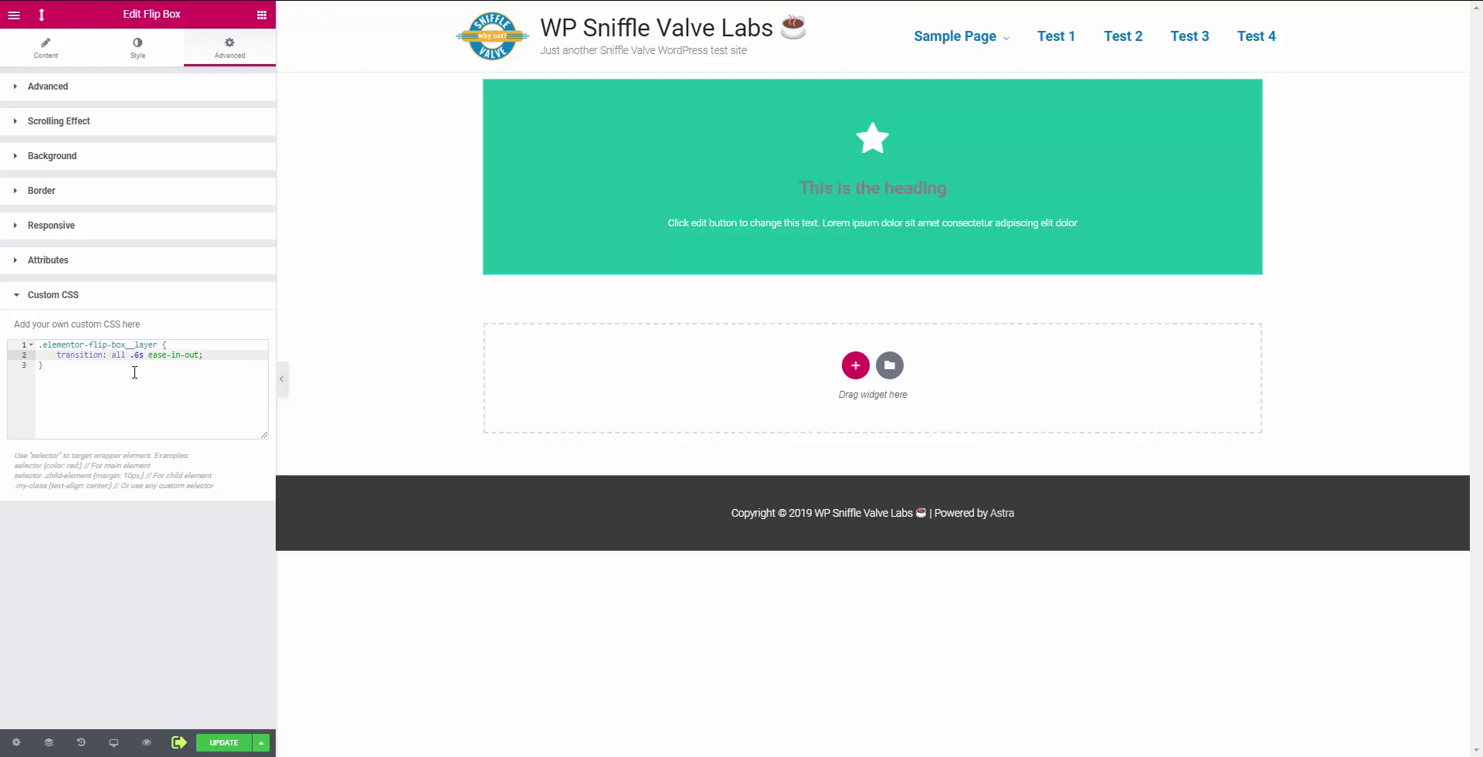
click(135, 372)
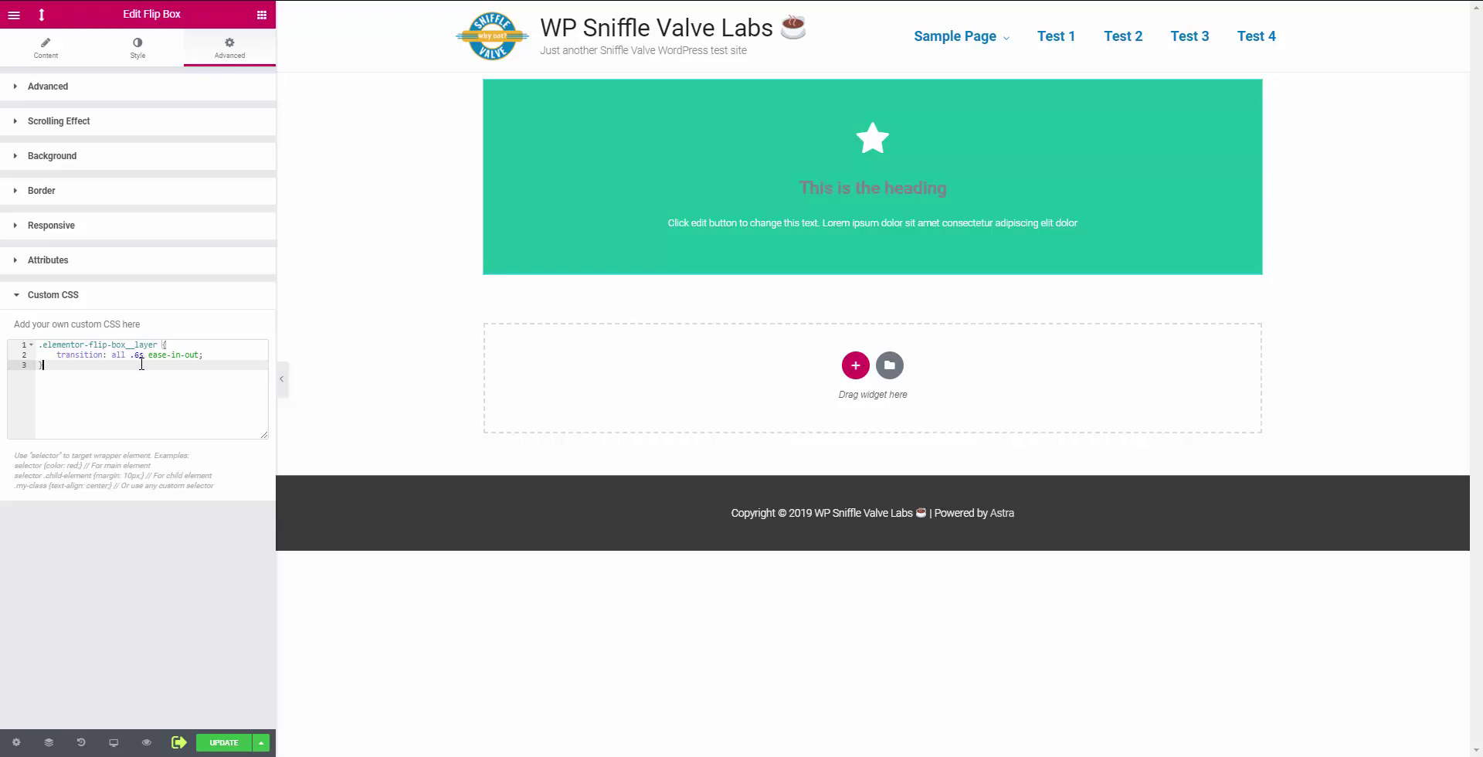
click(131, 356)
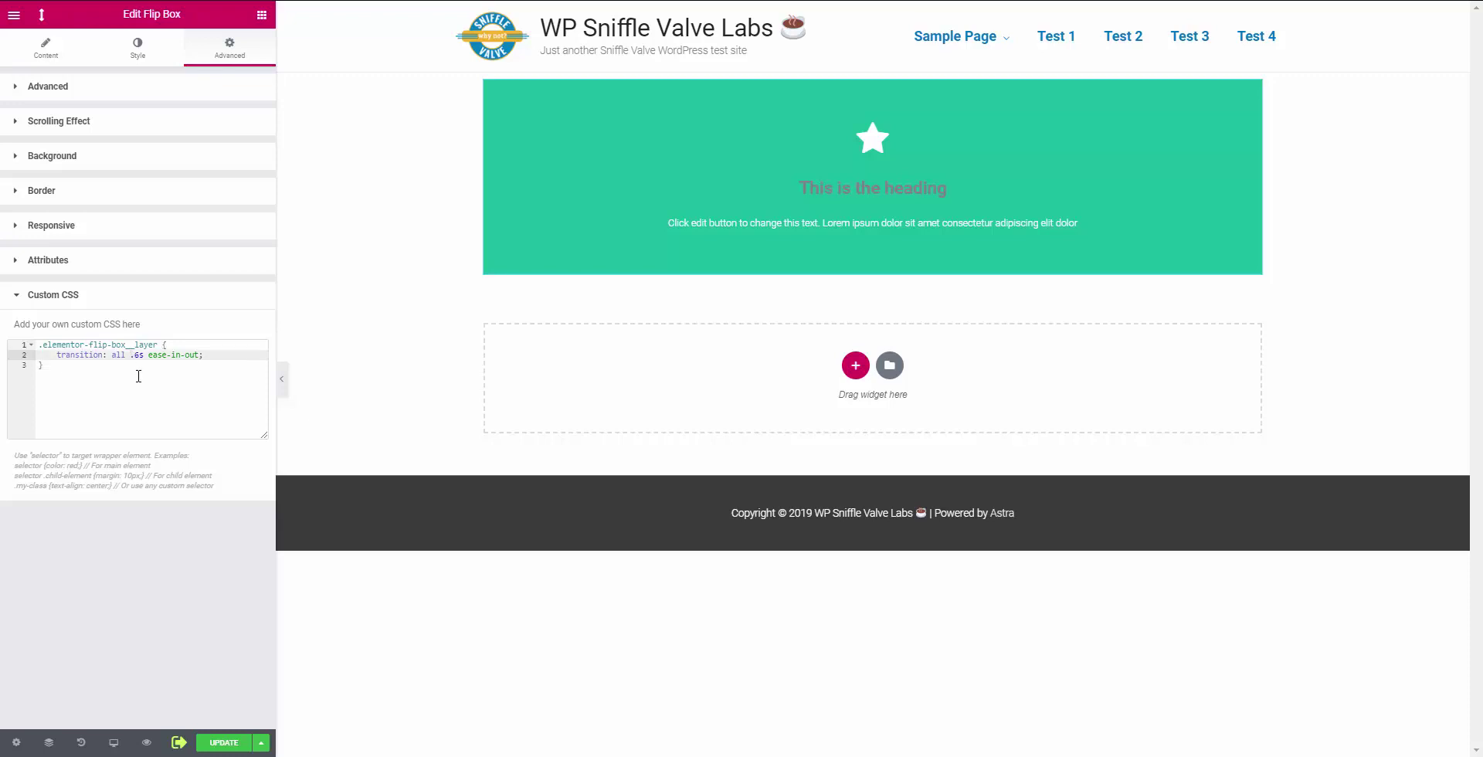
text(0)
key(BackSpace)
key(BackSpace)
text(2)
click(204, 370)
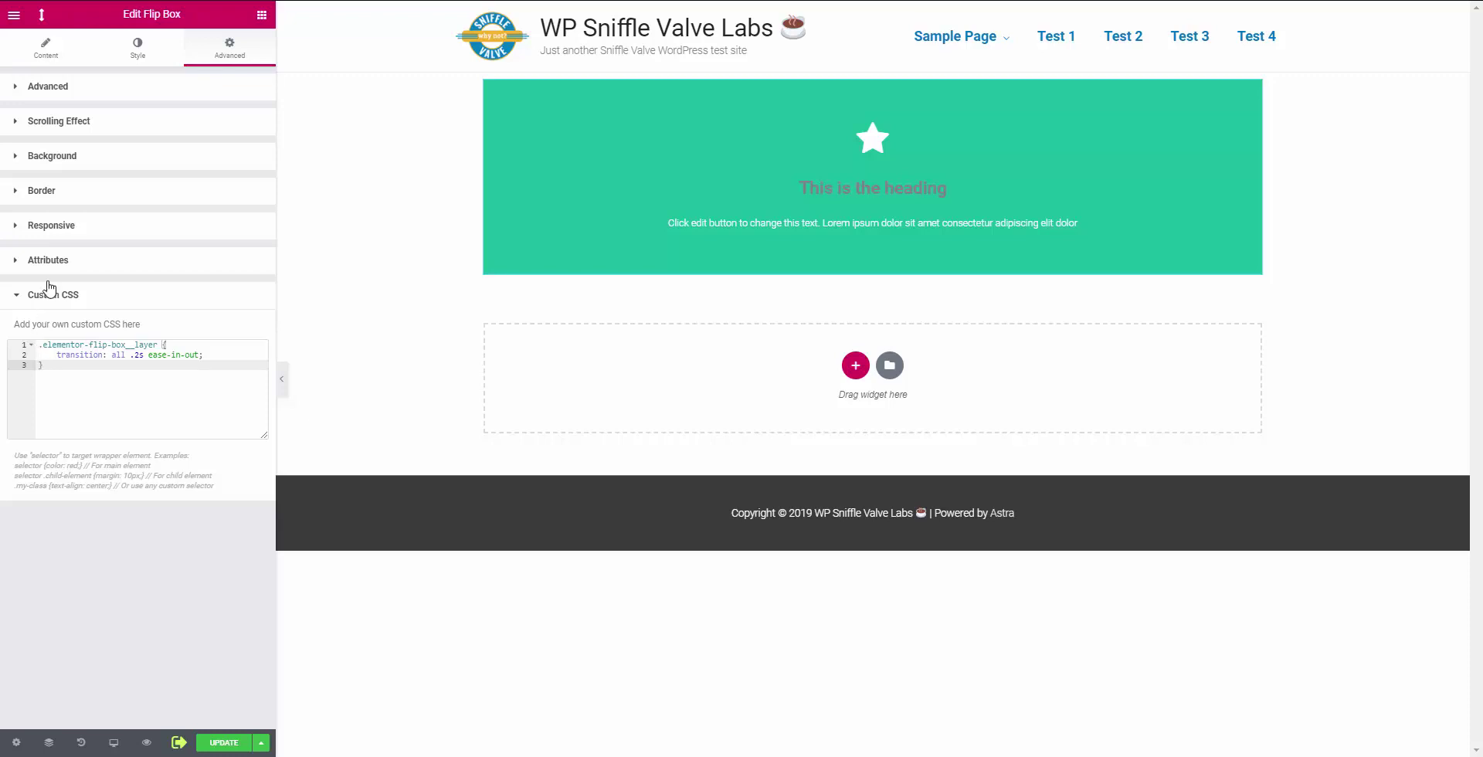
Enter 'slow-flip' as the Flip Box's CSS ID under Advanced layout settings.
click(154, 89)
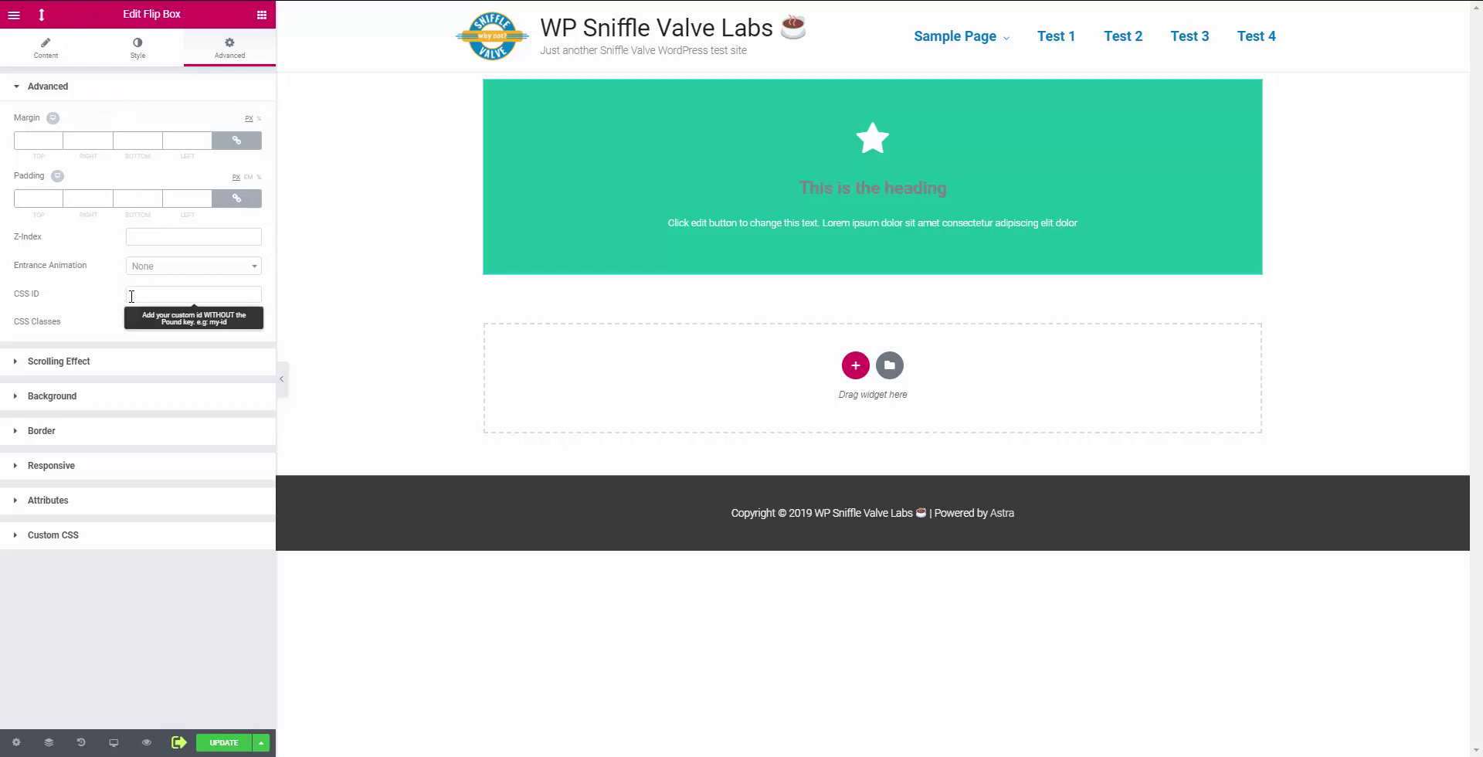
click(168, 294)
text(w-flip)
click(212, 293)
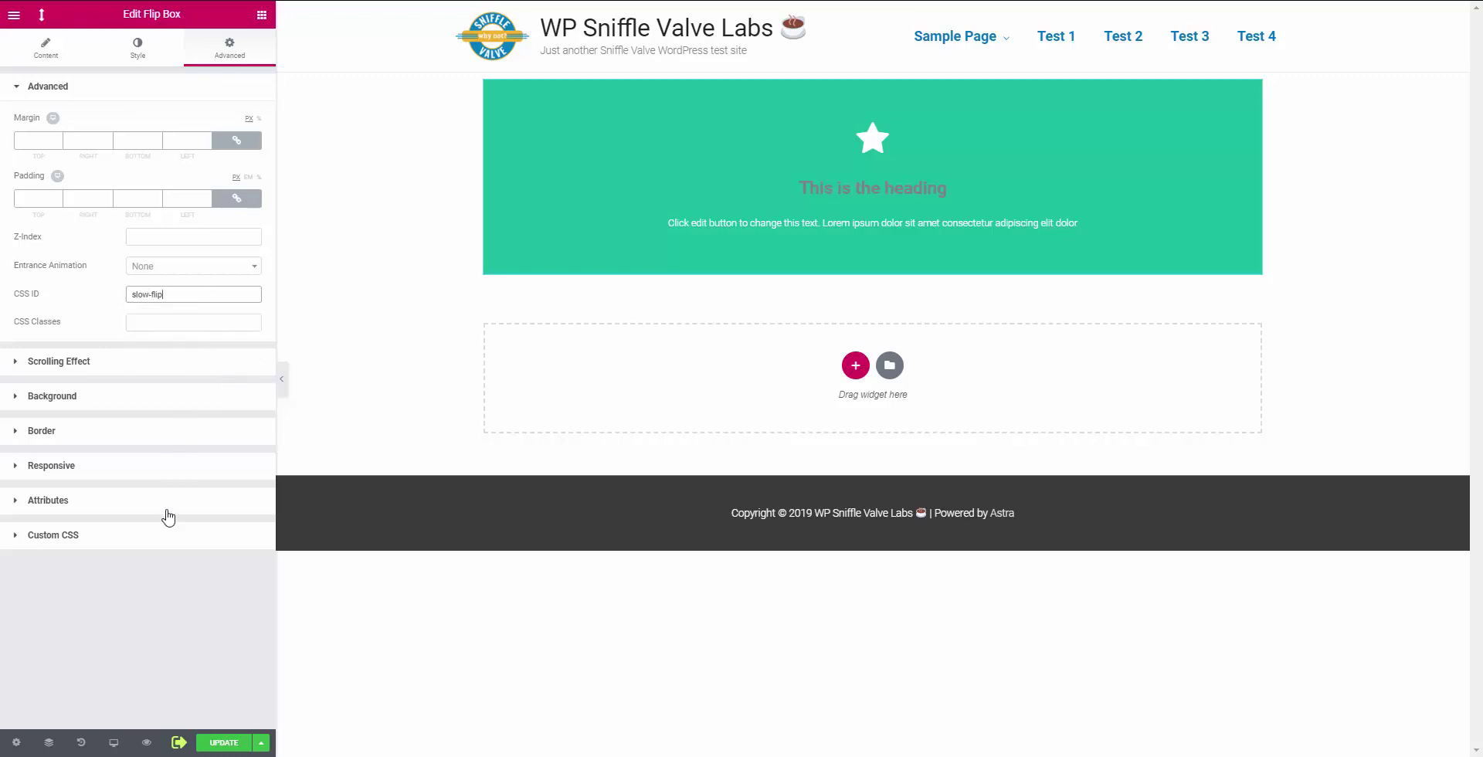